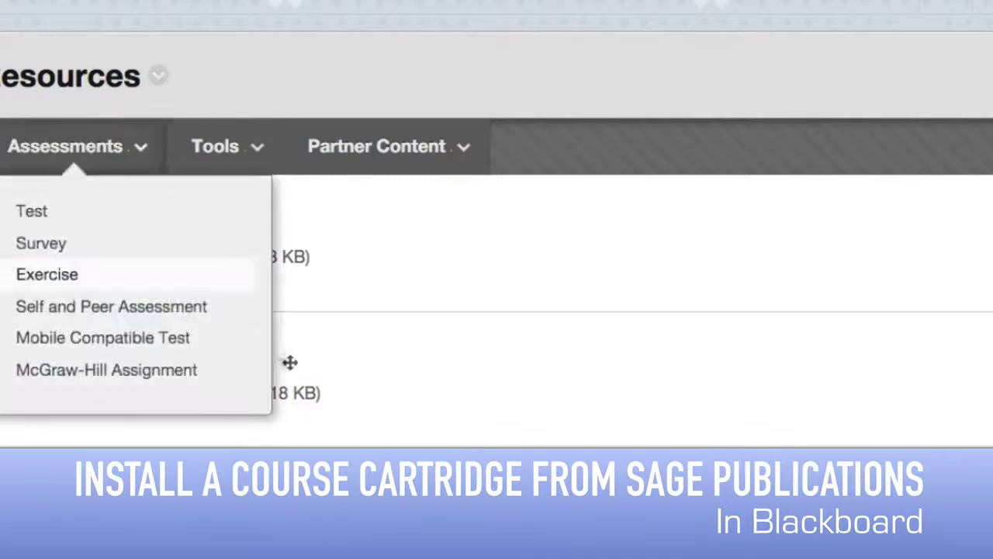
Step: Select the modernity, paradigm-acceptance and weighing-costs pool questions from Chapters 02 and 03 for the test's question set
left_click(289, 363)
scroll(291, 362, "down", 3)
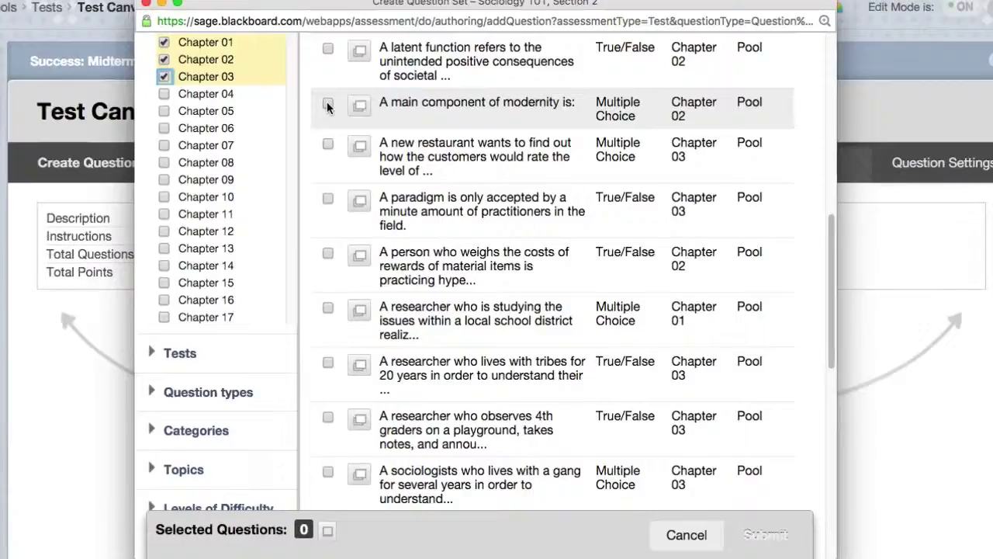
left_click(329, 107)
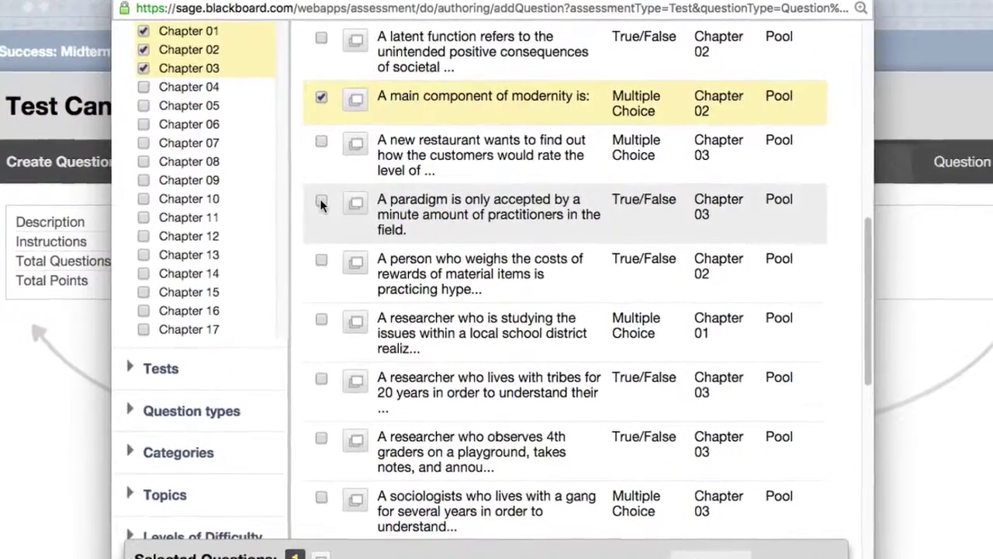
left_click(323, 202)
left_click(316, 267)
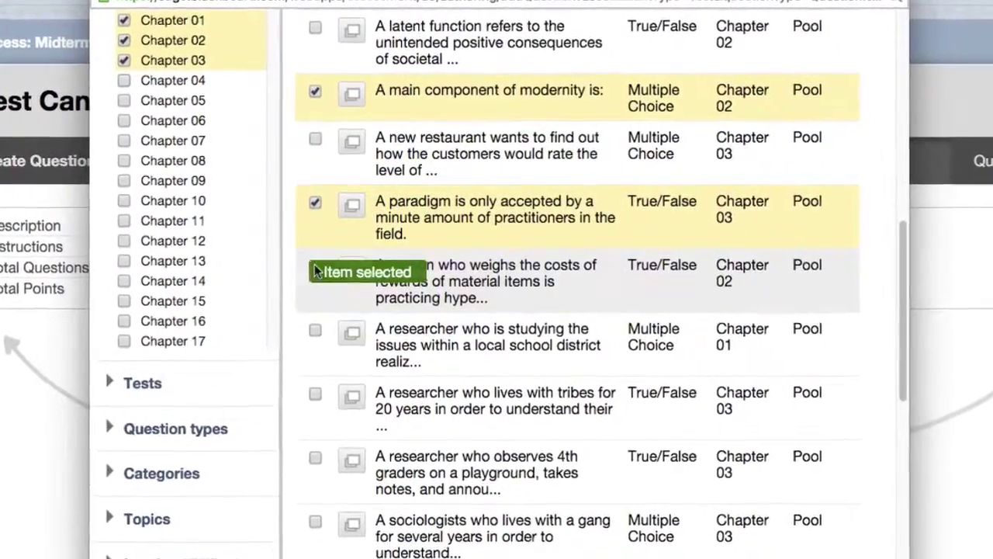
scroll(497, 310, "down", 1)
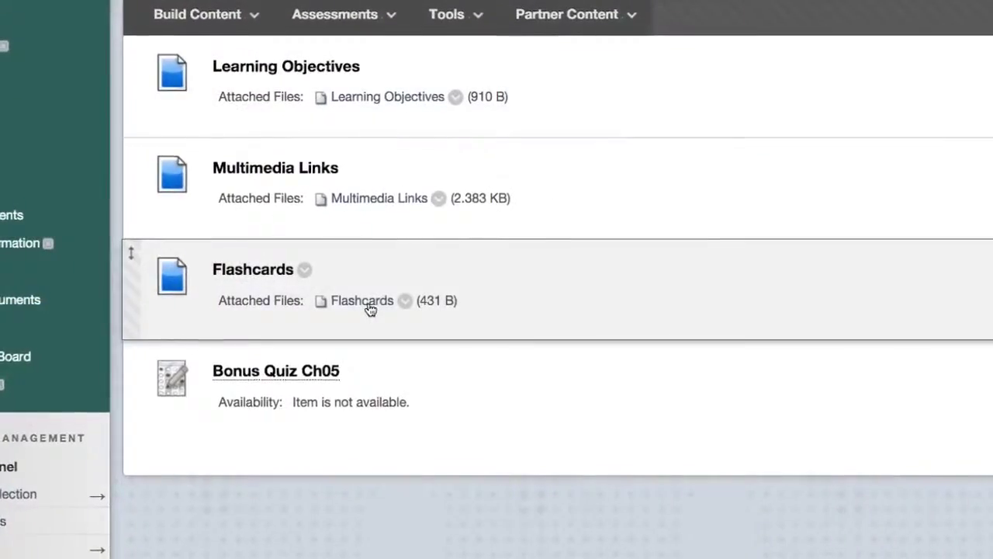
Step: Open the Flashcards and Multimedia Links attachments in Chapter 5's Student Resources
left_click(361, 311)
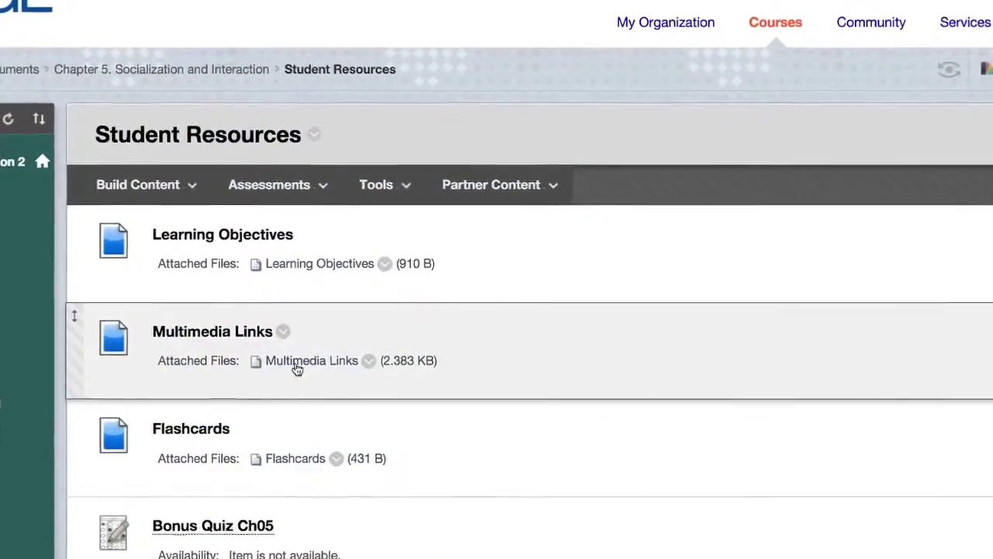
left_click(293, 366)
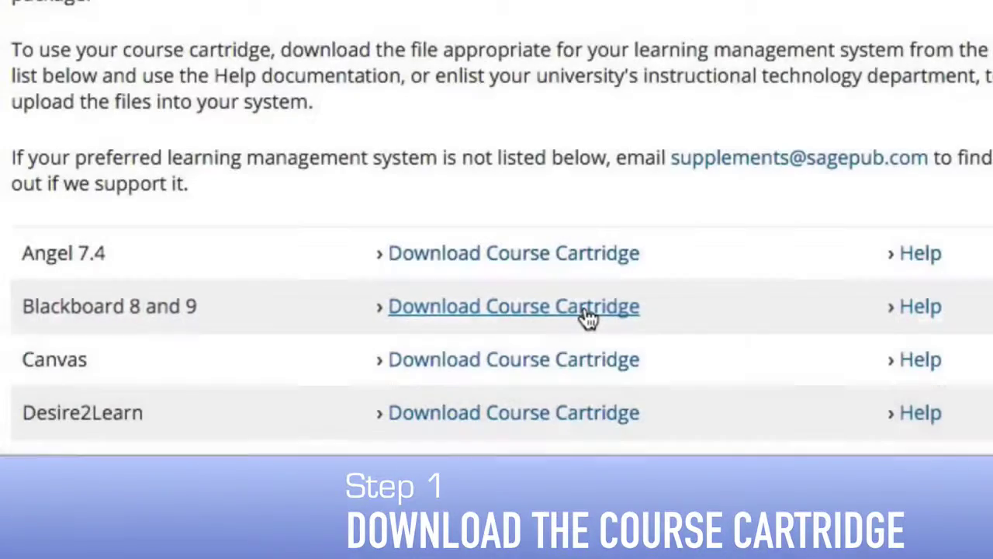
Step: Download the course cartridge for Blackboard 8 and 9
left_click(589, 311)
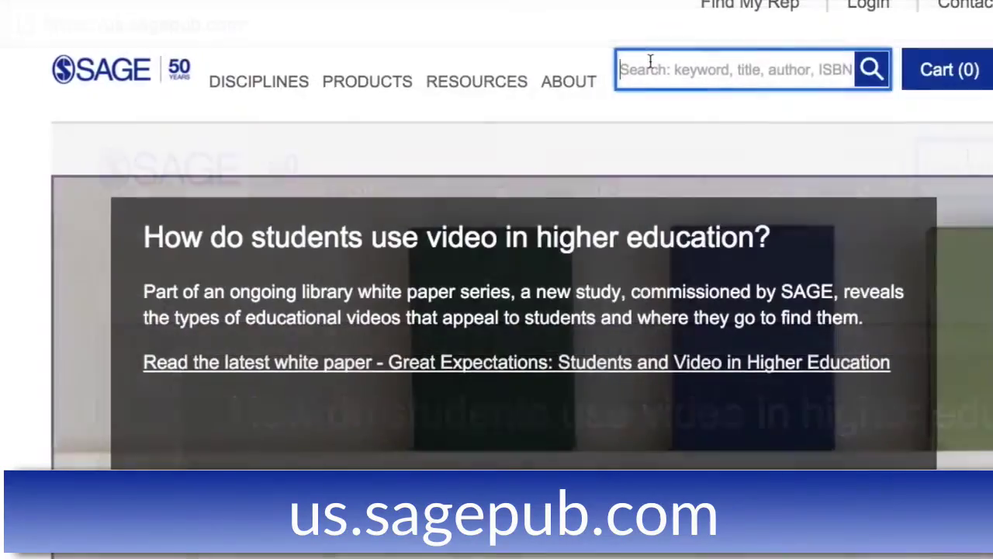
Step: Search SAGE's textbooks for "ritzer introduction to sociology" and open the Introduction to Sociology textbook's Instructor Resource Site
type("rit")
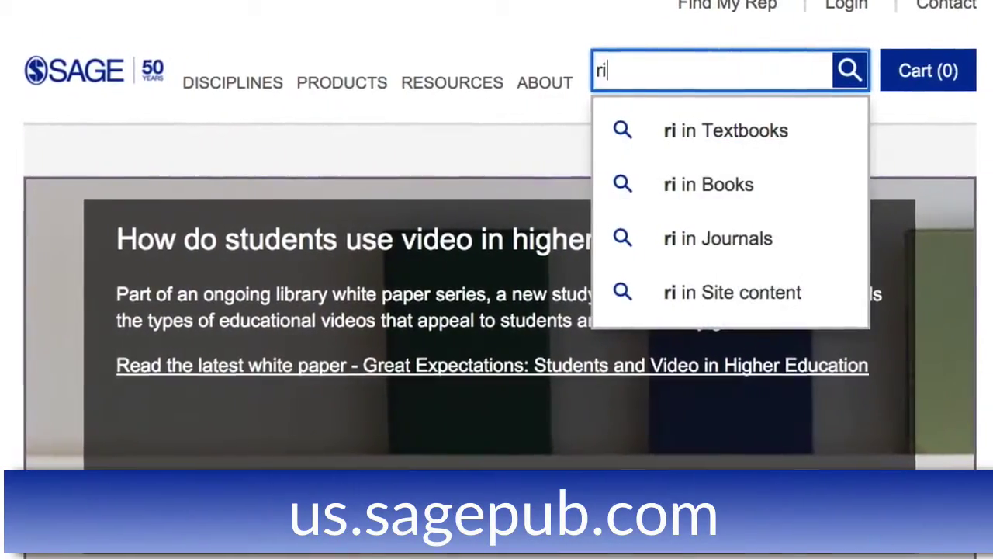
type("z")
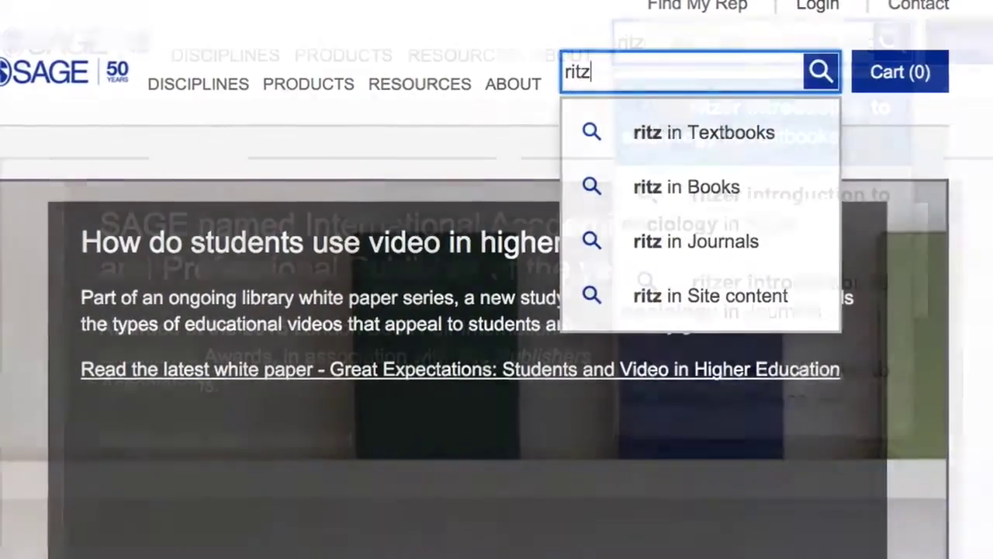
type("er introduction to sociology")
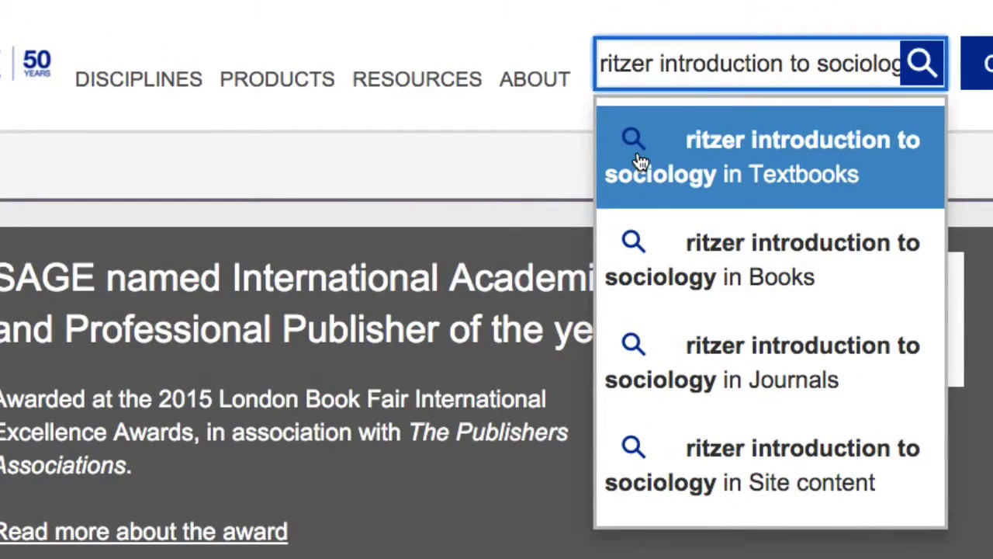
left_click(641, 162)
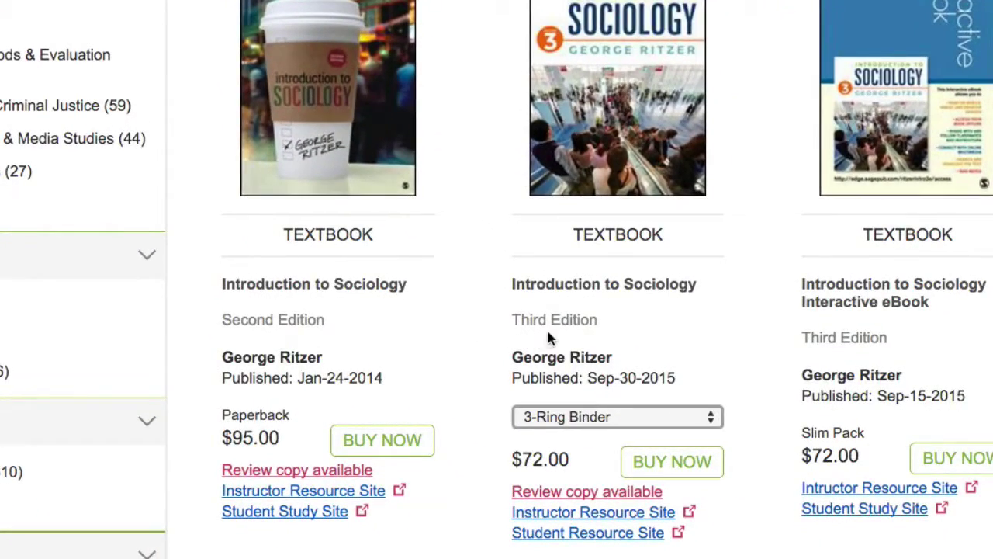
left_click(592, 520)
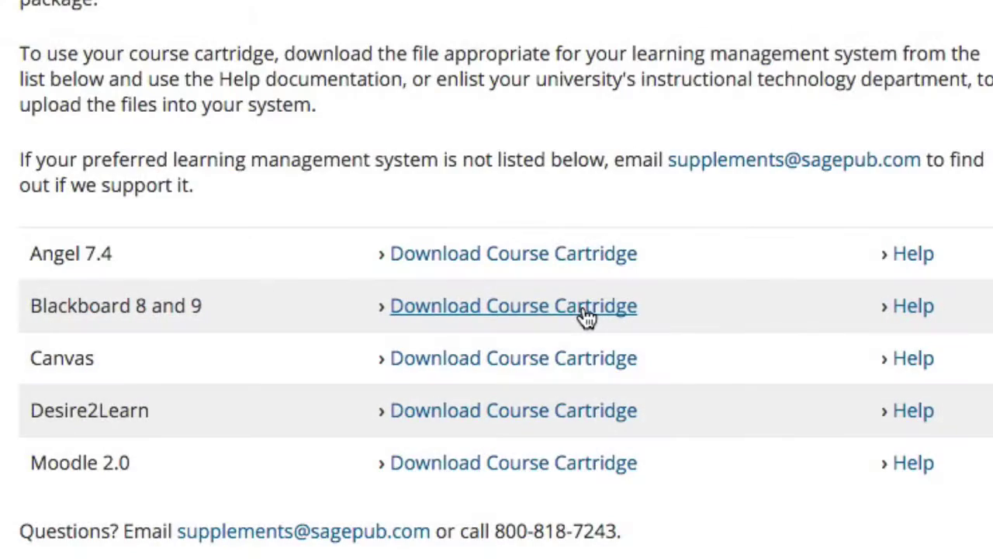
Step: Download the Blackboard 8 and 9 course cartridge from the instructor site and move the BB80_Ritzer zip file from Downloads to the Desktop
left_click(580, 311)
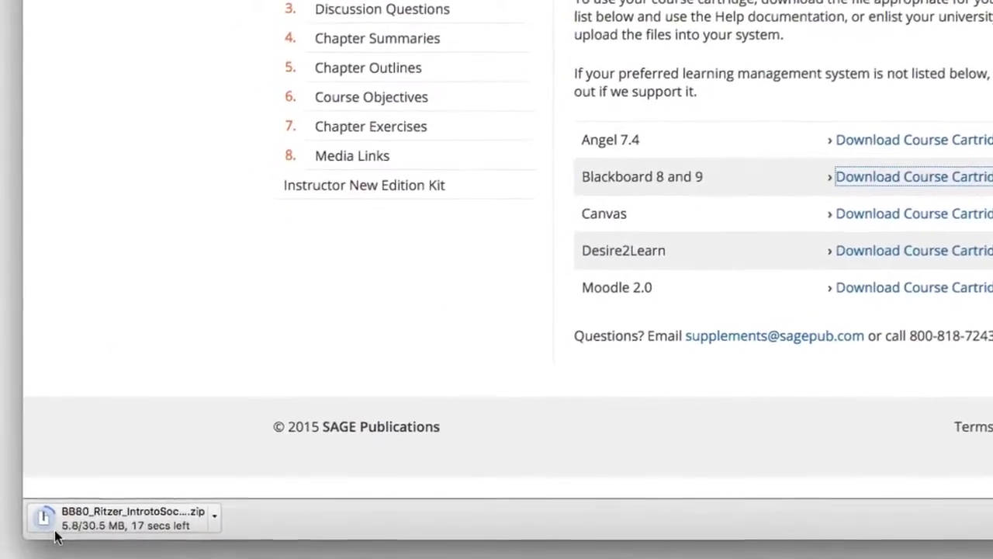
left_click_drag(785, 301, 391, 308)
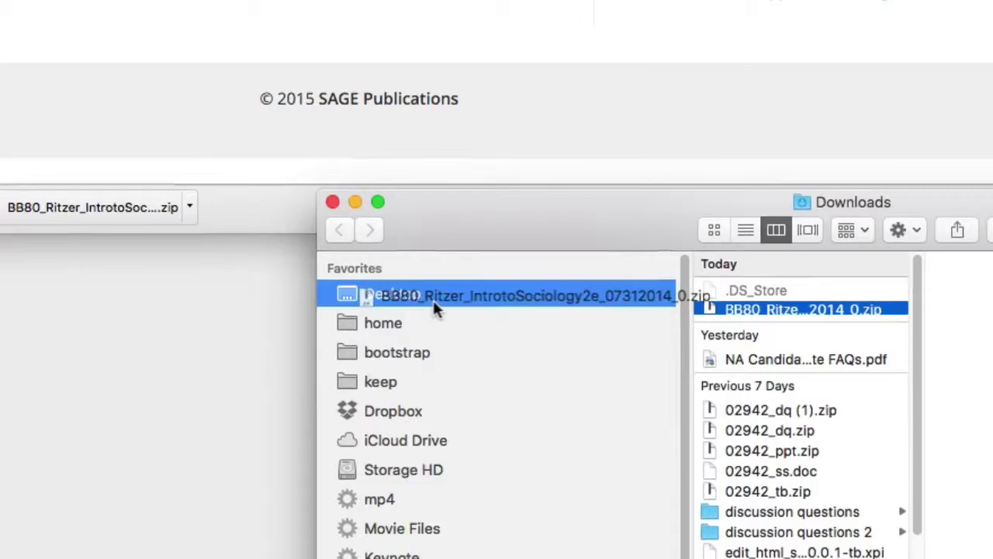
left_click_drag(357, 336, 311, 373)
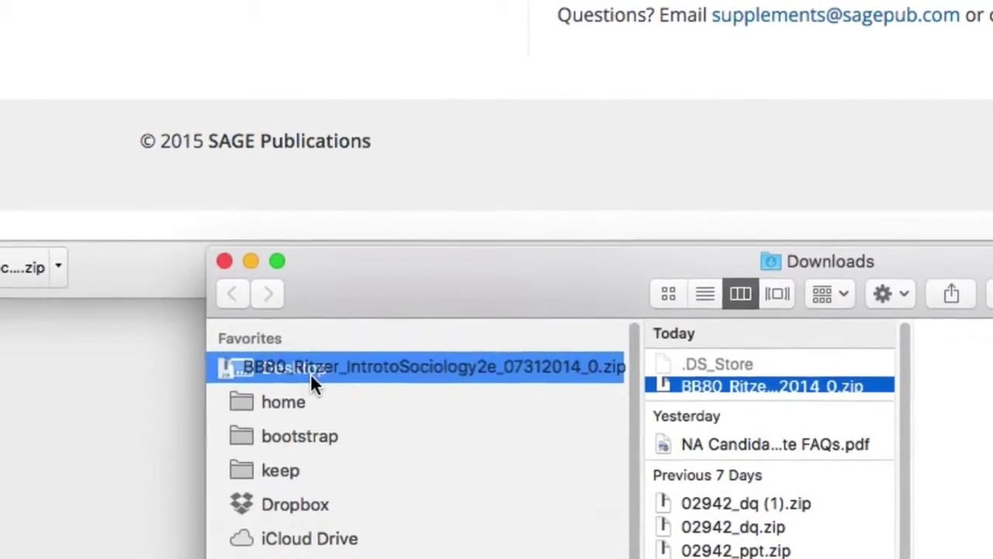
left_click_drag(310, 373, 305, 377)
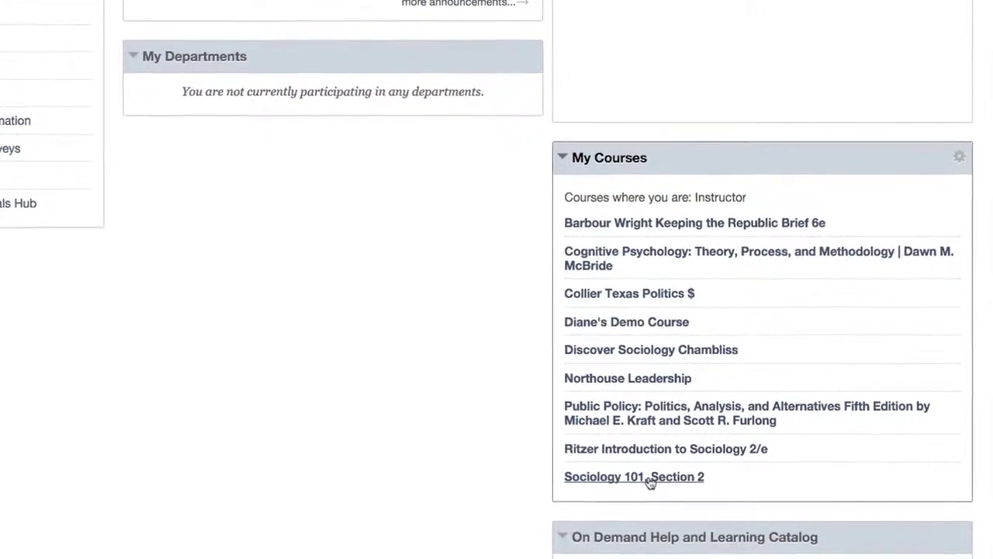
Step: Open the Sociology 101, Section 2 course and go to its Import Package / View Logs page
left_click(648, 482)
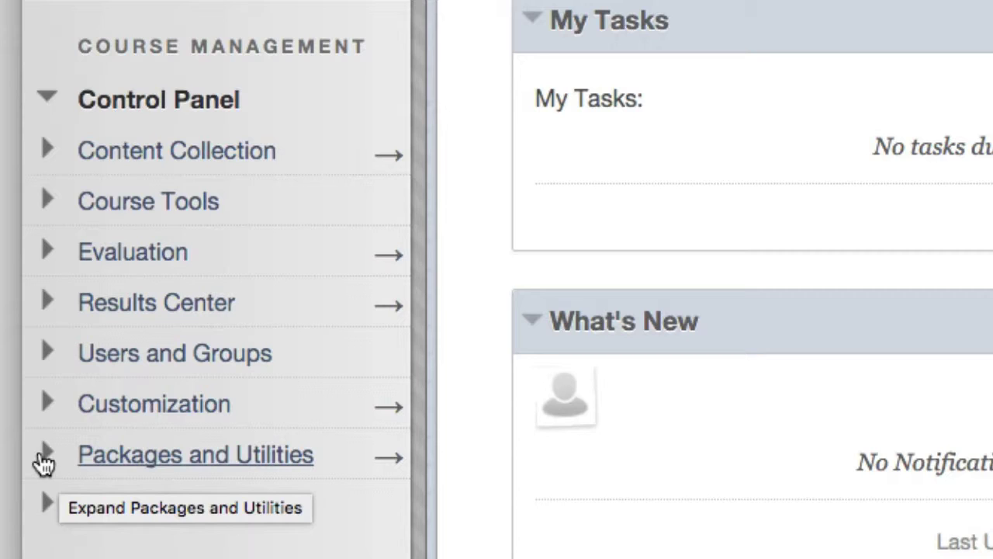
left_click(46, 454)
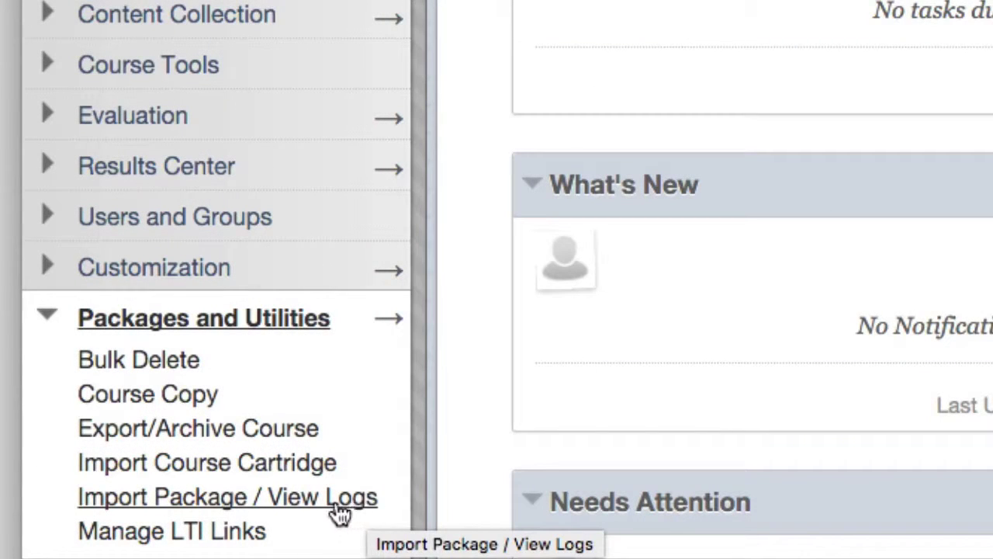
left_click(316, 512)
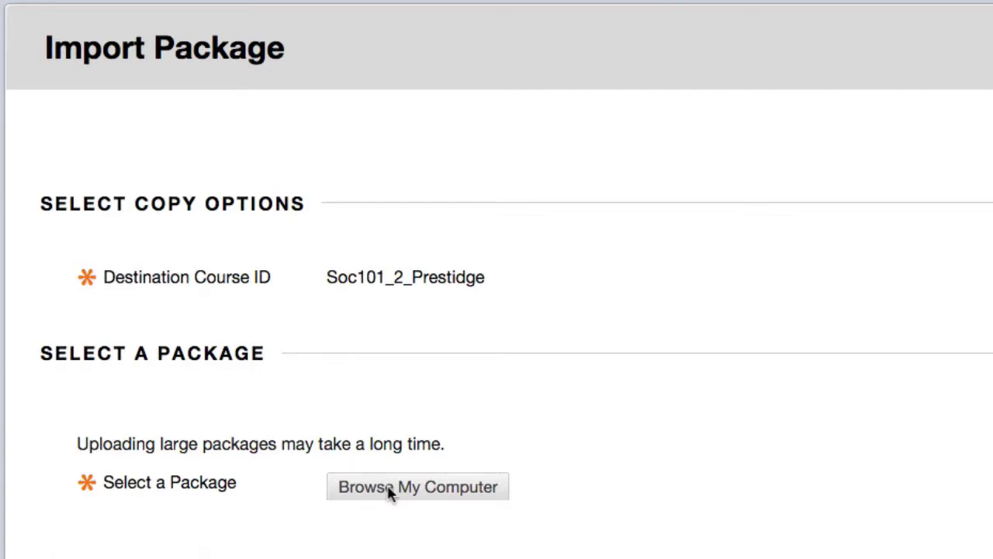
Step: Choose BB80_Ritzer_IntrotoSociology2e_07312014_0.zip from the computer as the package to import
left_click(362, 487)
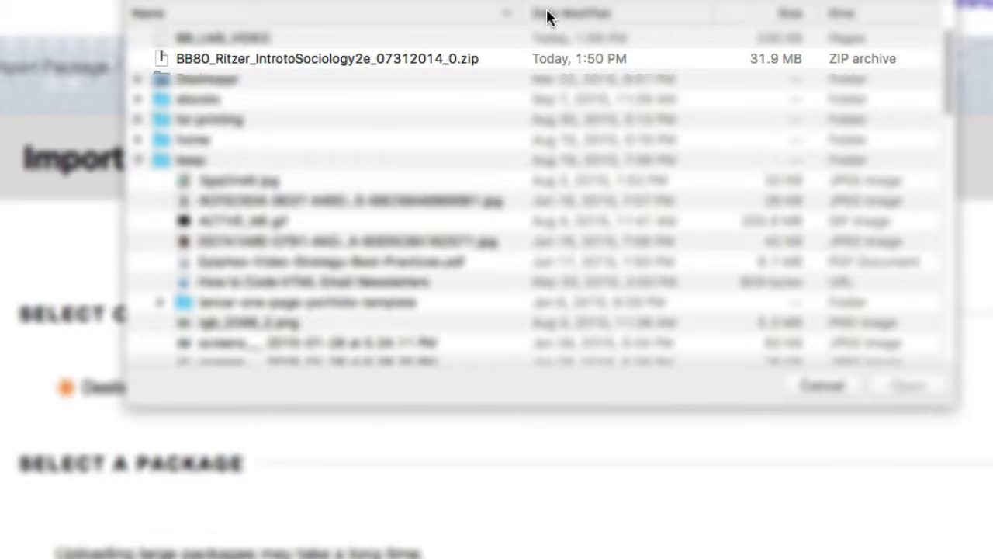
left_click(364, 62)
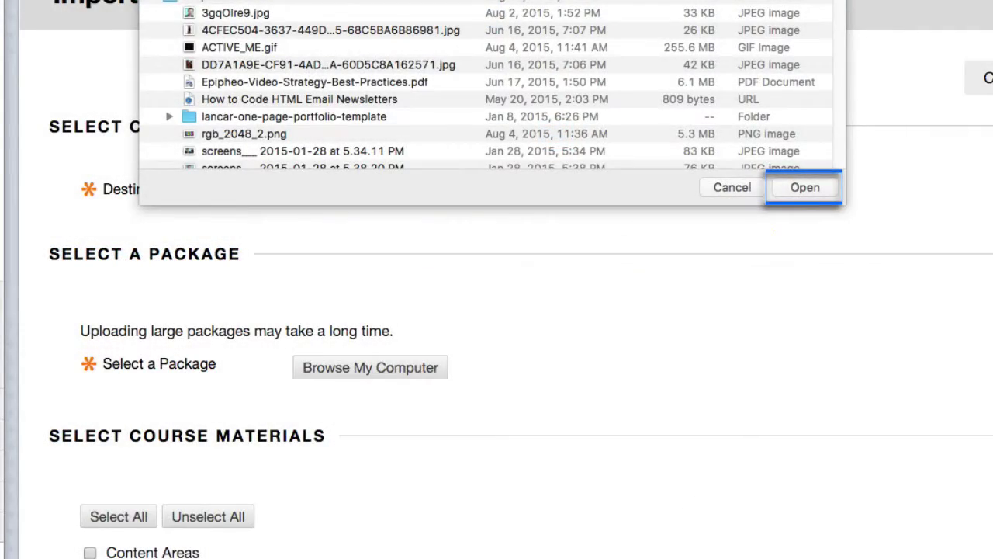
key("Return")
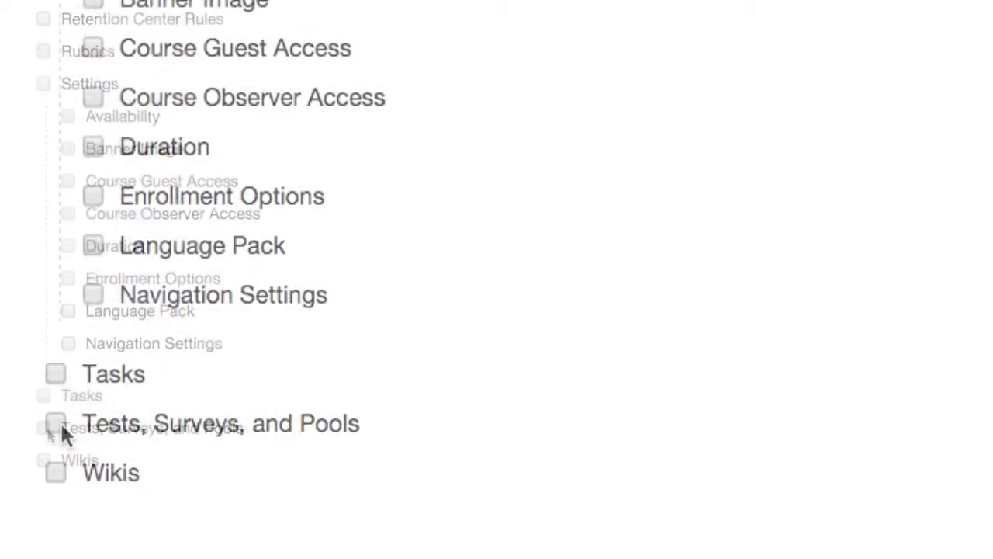
Step: Choose the course materials to import, including Tests, Surveys, and Pools, and submit the package import
left_click(56, 423)
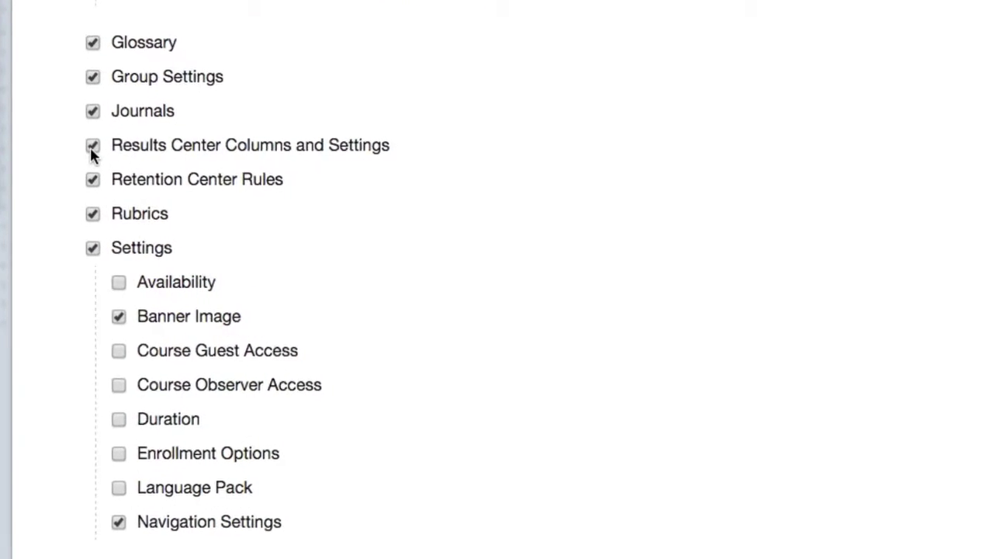
left_click(71, 138)
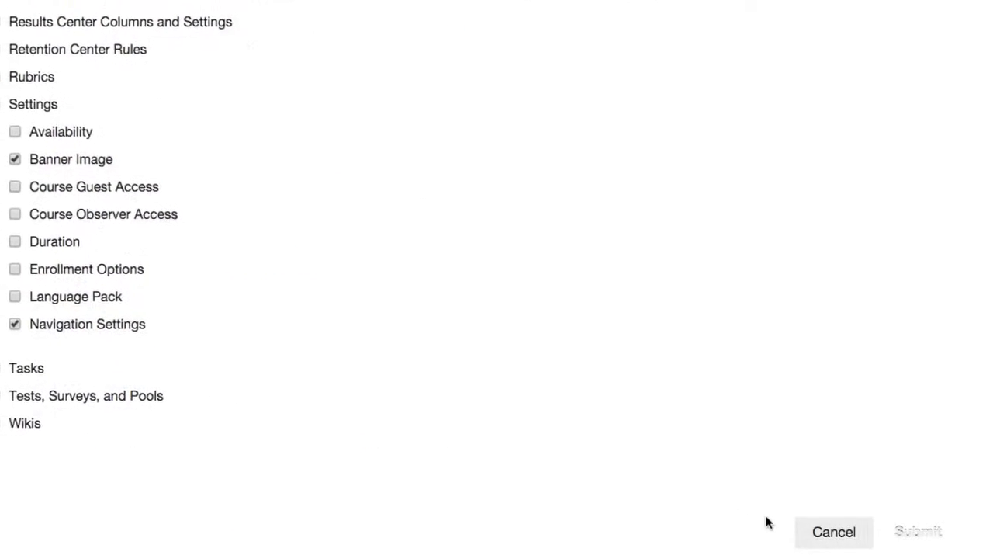
left_click(906, 532)
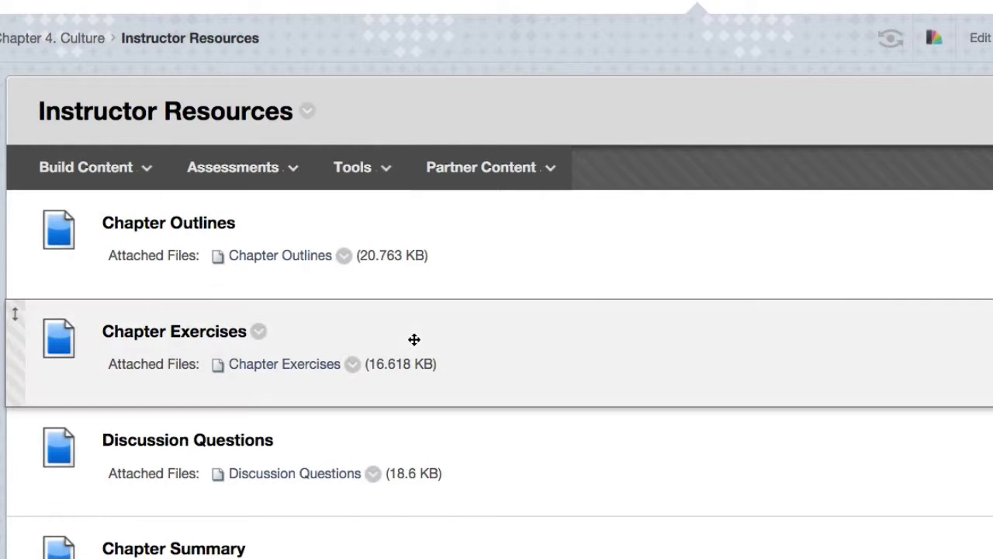
Step: Open Bonus Quiz Ch04 from Chapter 4's Student Resources for editing and show the first question's options
scroll(412, 337, "down", 2)
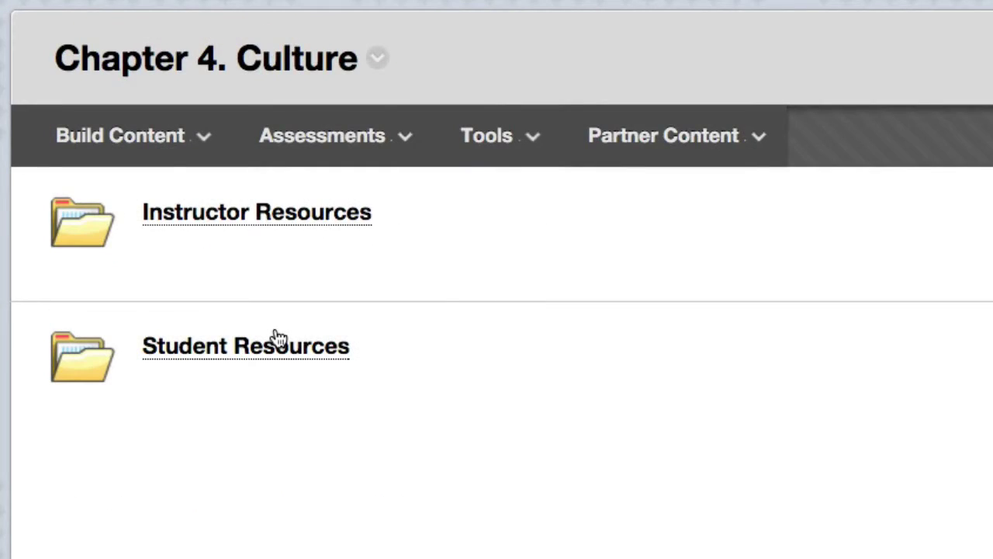
left_click(277, 339)
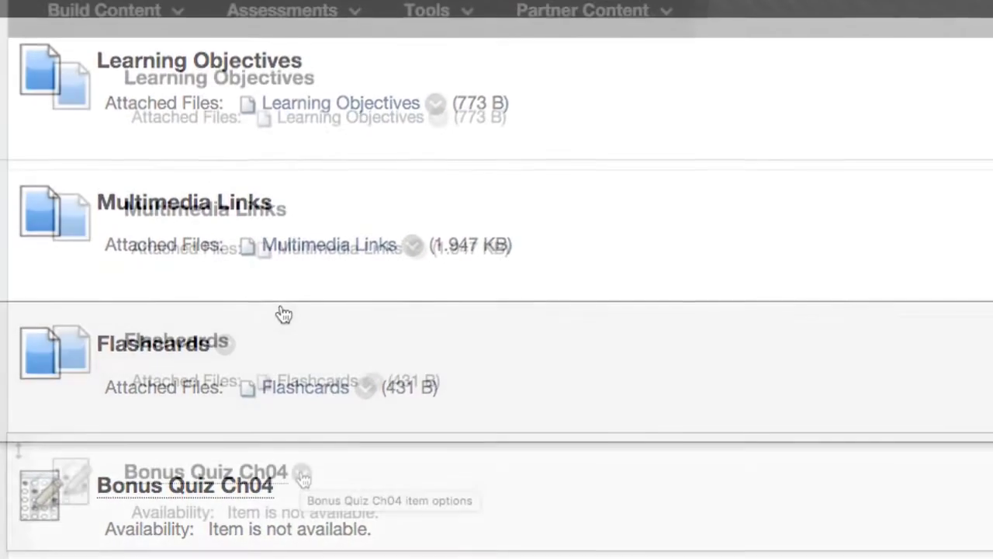
left_click(302, 475)
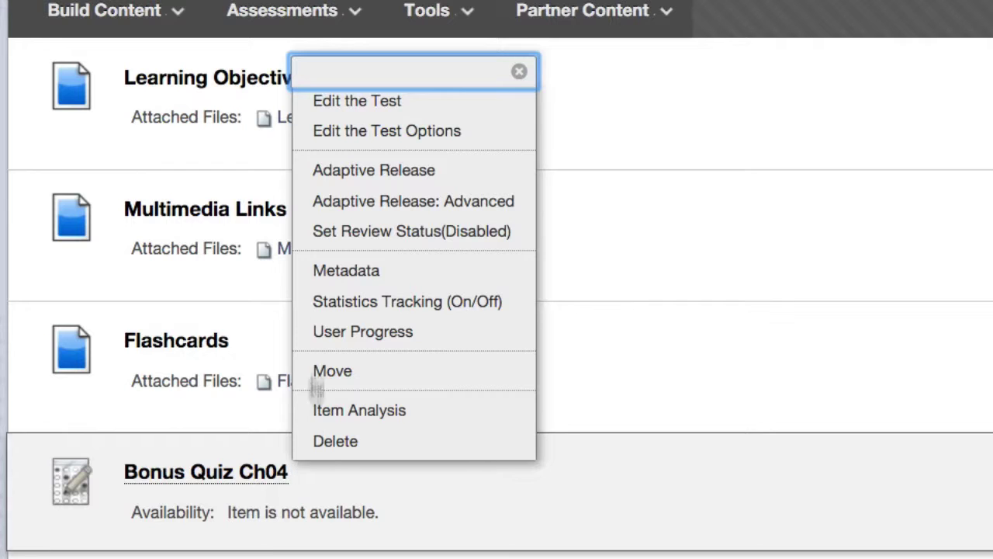
left_click(336, 108)
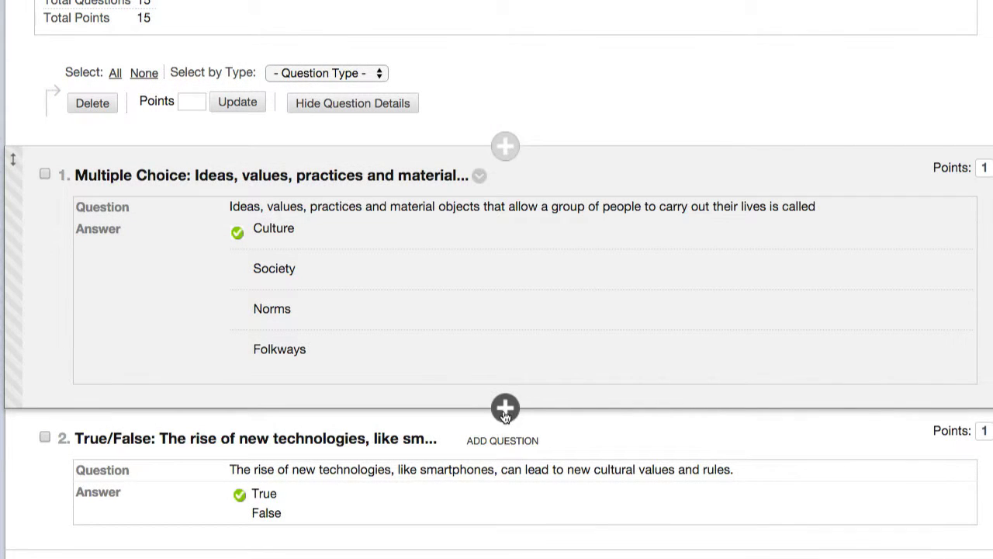
left_click(480, 177)
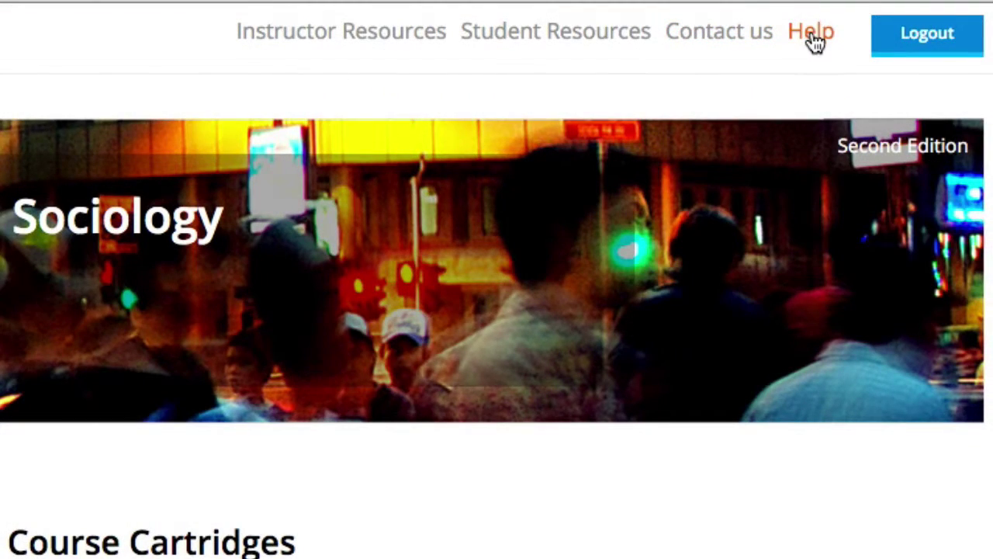
Step: Open the instructor site's Help page and follow its link to the Technical Support Website
left_click(811, 33)
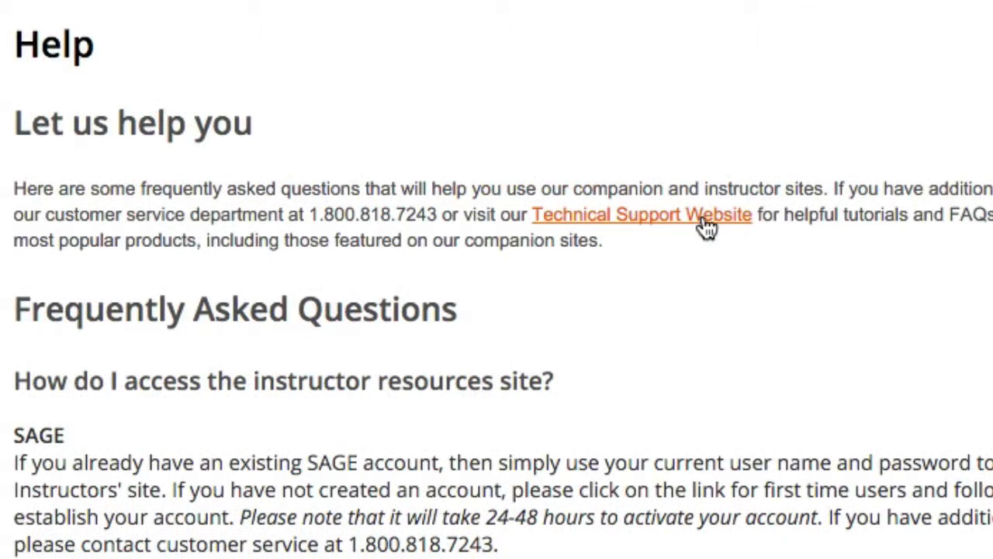
left_click(708, 226)
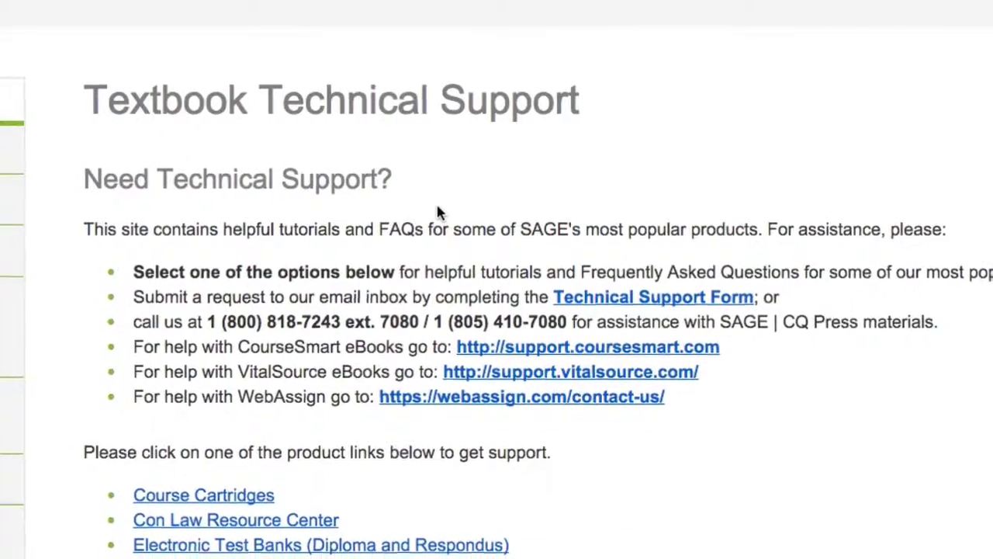